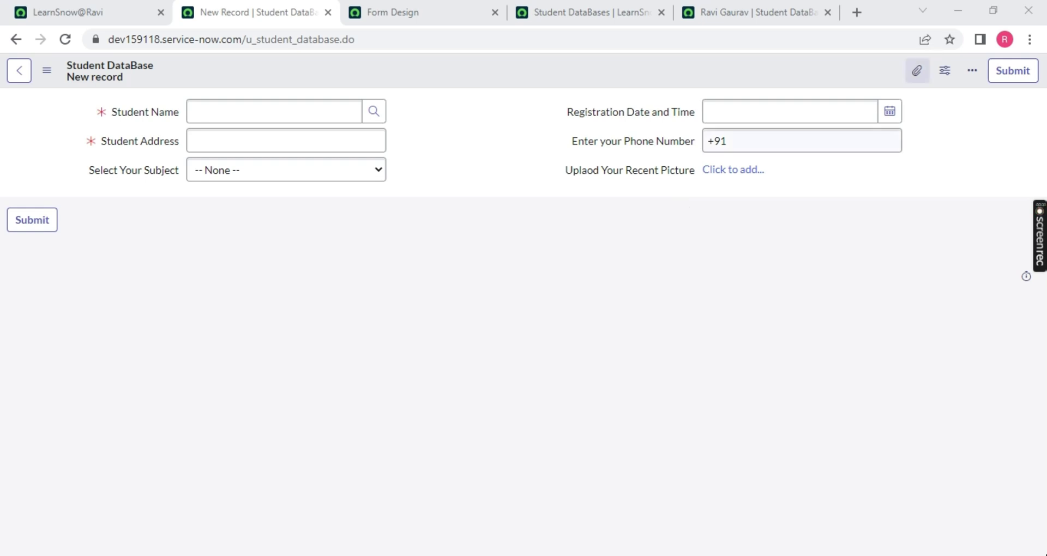
Step: Close the browser tabs to the right, including the leftover Form Design tab
right_click(450, 7)
click(474, 221)
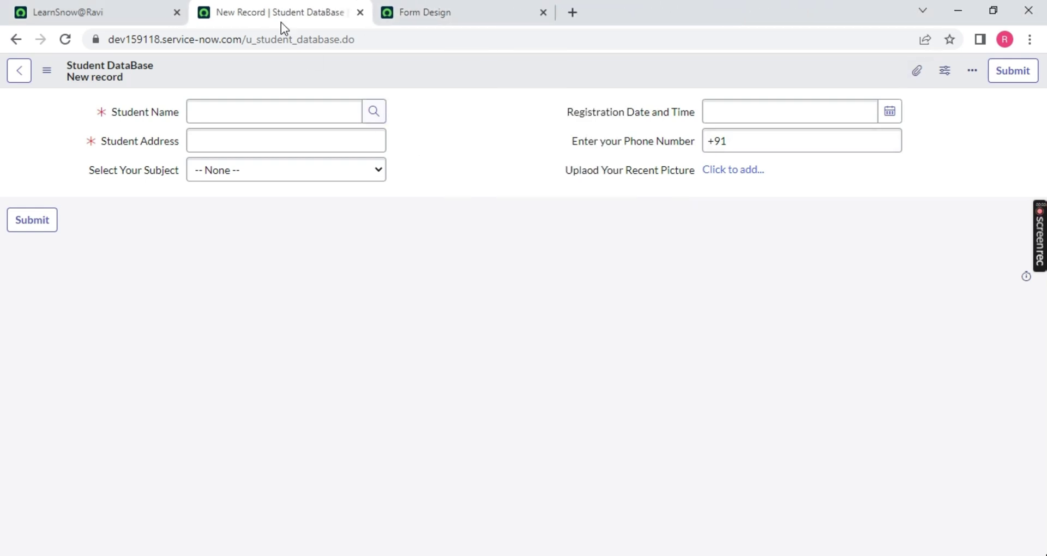
click(541, 12)
Step: Open the Student DataBase form in Form Design from the form header's Configure menu
right_click(413, 75)
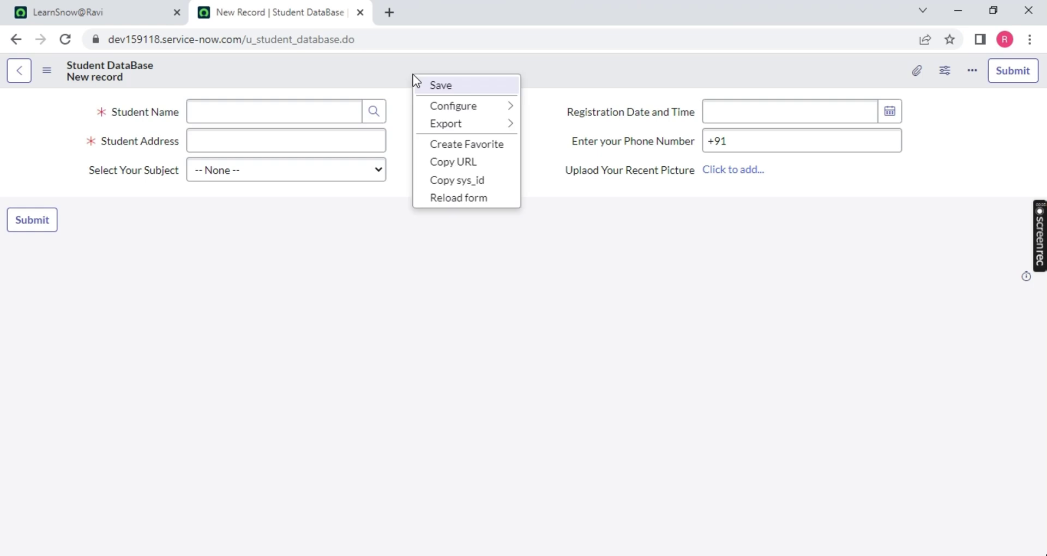
mouse_move(448, 106)
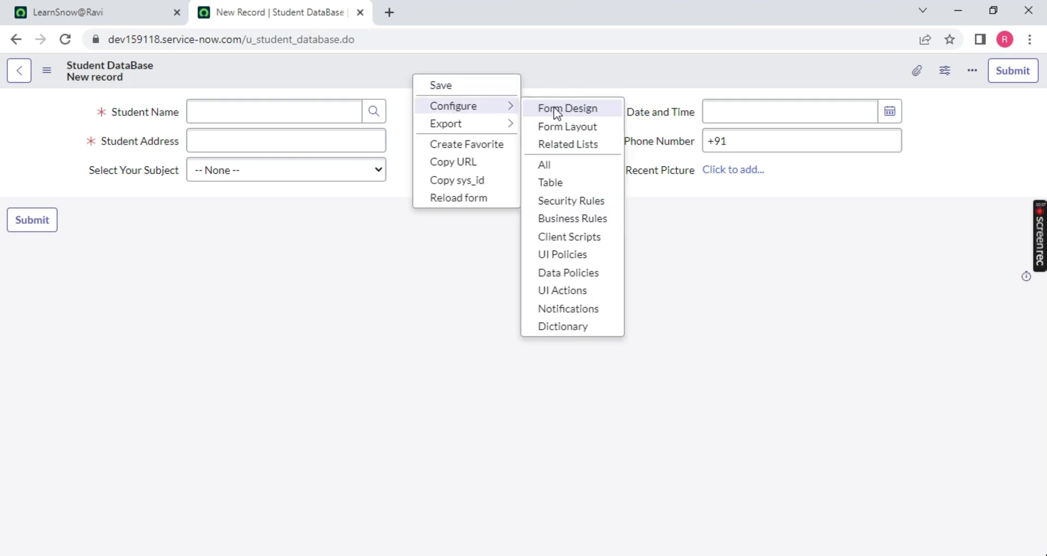
click(556, 109)
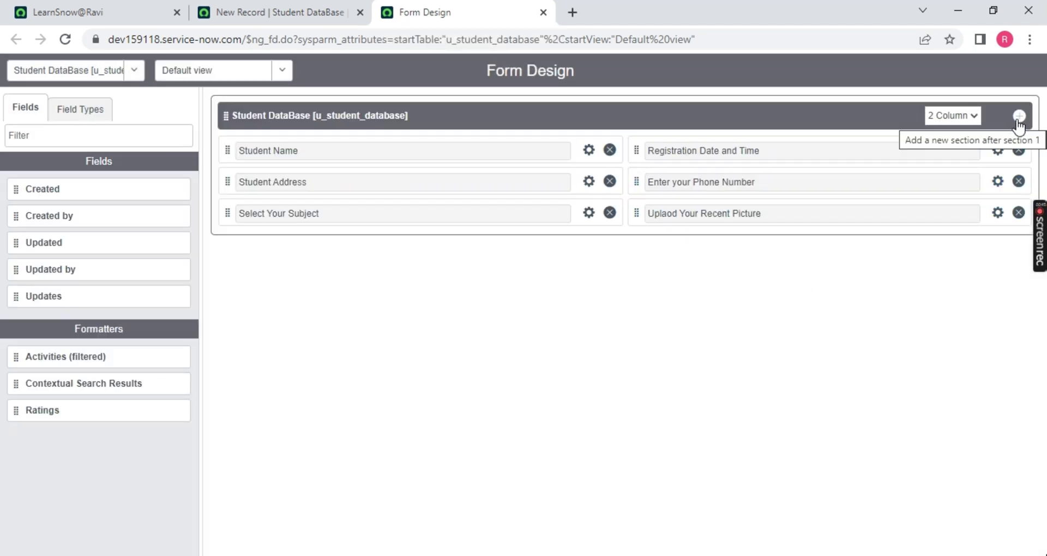
Step: Add a section titled Created Date below the student fields, holding Created and Created by
click(1019, 117)
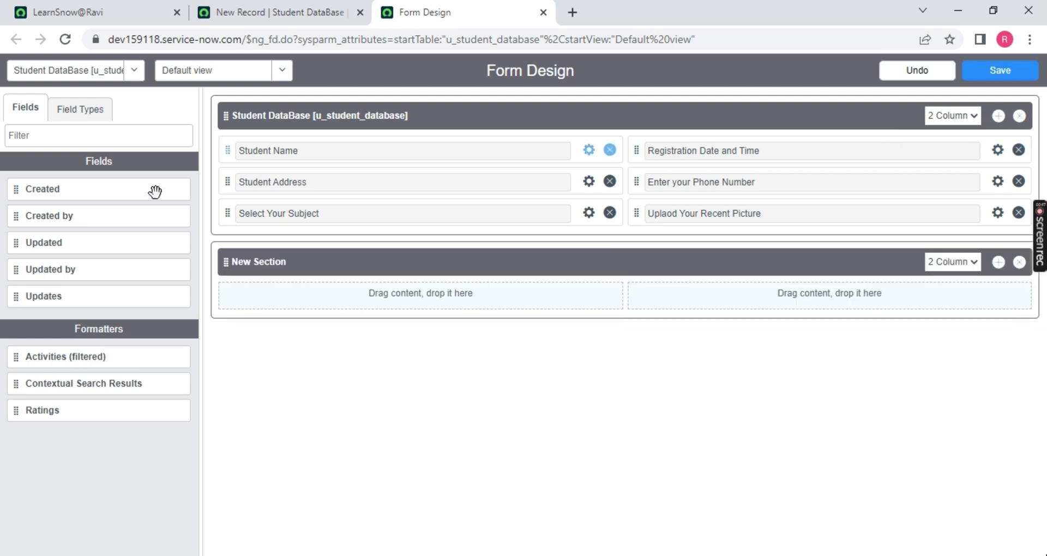
click(999, 117)
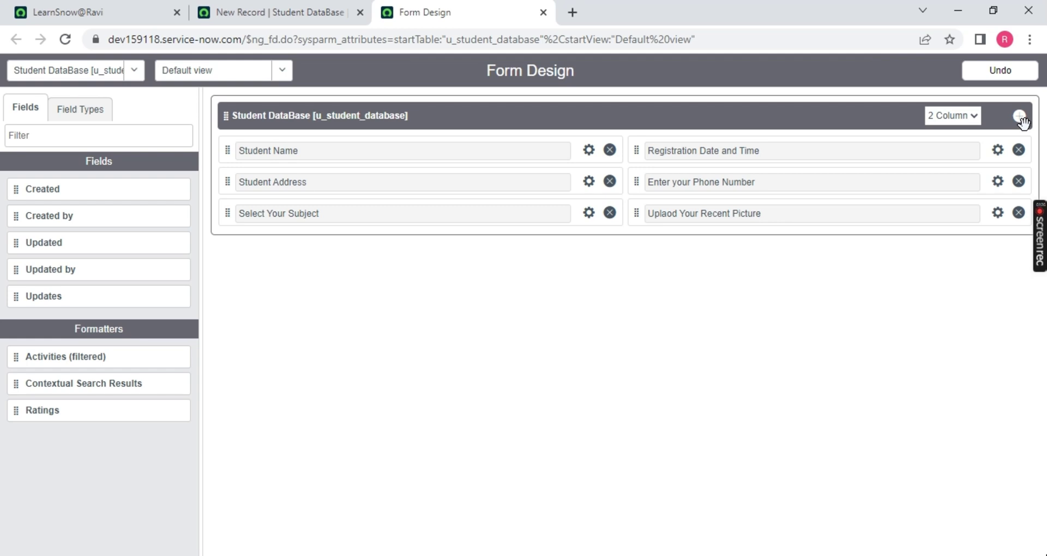
click(998, 117)
click(297, 264)
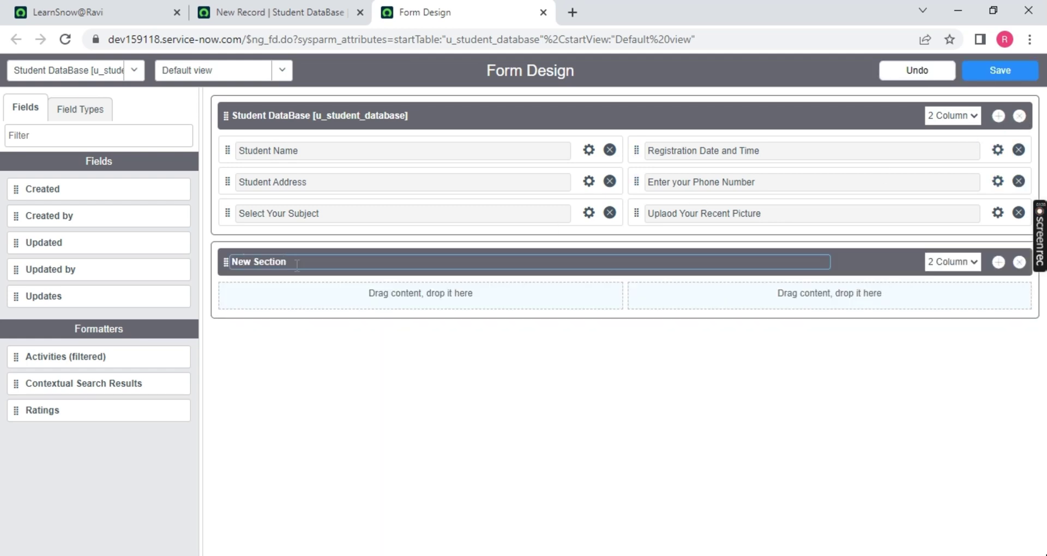
key(BackSpace)
key(BackSpace)
key(BackSpace)
key(BackSpace)
key(BackSpace)
key(BackSpace)
key(BackSpace)
key(BackSpace)
text(Created Dae)
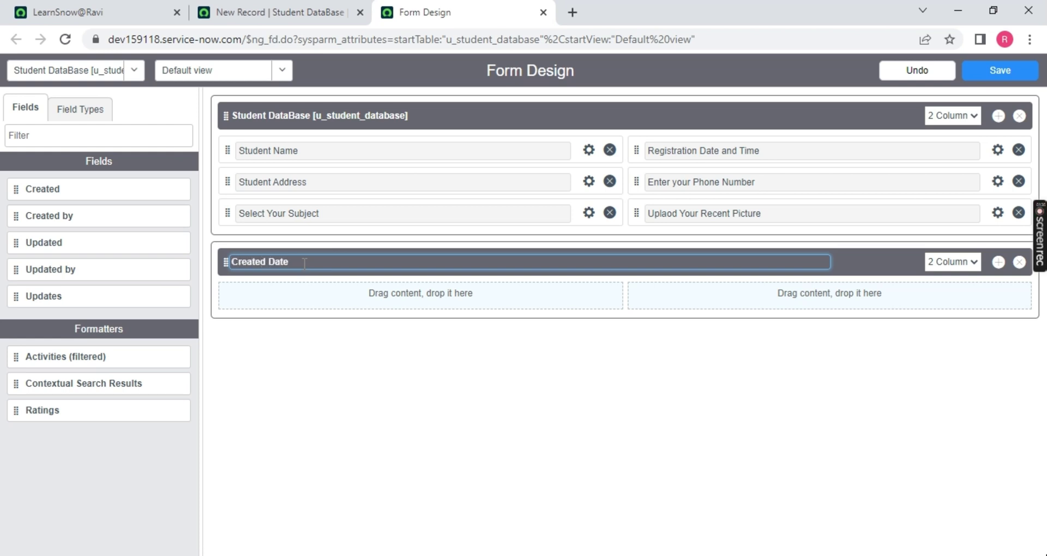
click(717, 374)
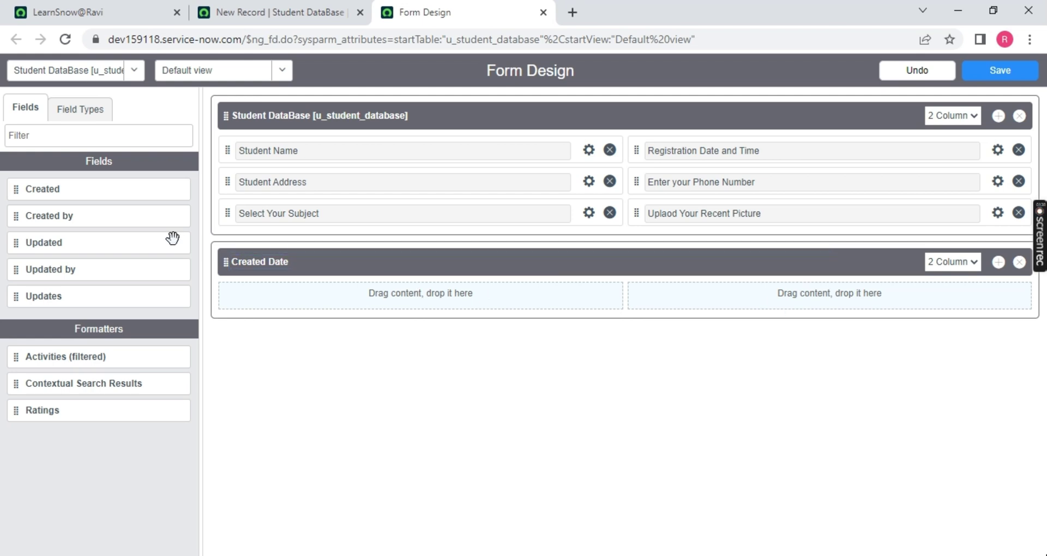
drag(19, 191, 254, 311)
drag(11, 190, 660, 305)
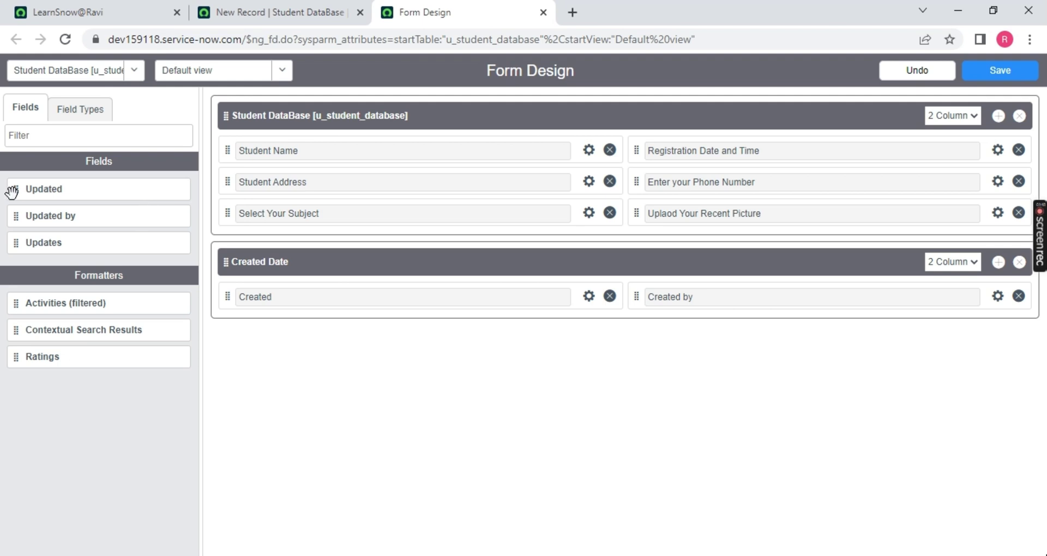
Step: Add an Updated Date section after Created Date containing Updated and Updated by
click(998, 264)
click(348, 344)
text(Updated Date)
click(346, 434)
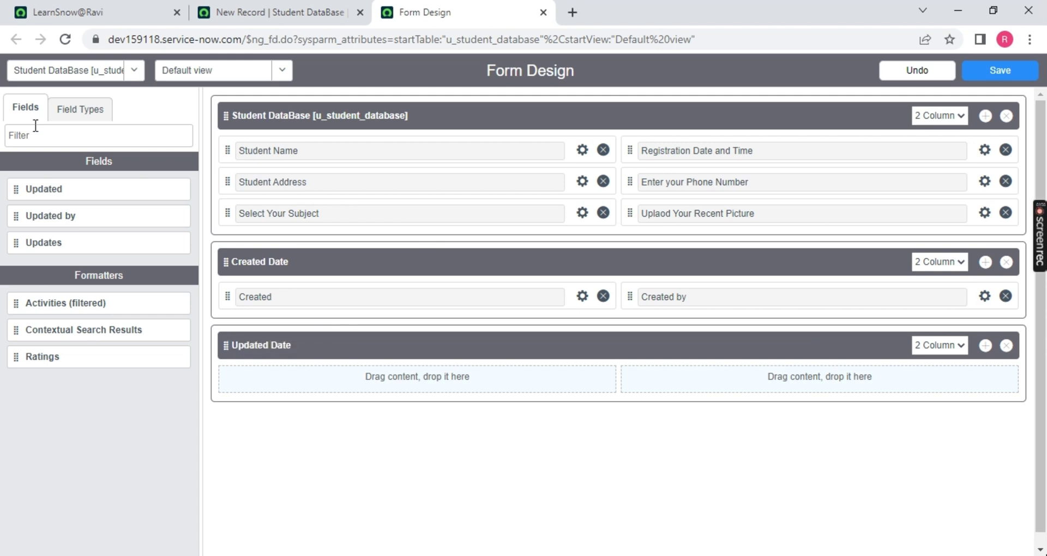
drag(18, 189, 234, 356)
drag(24, 198, 683, 384)
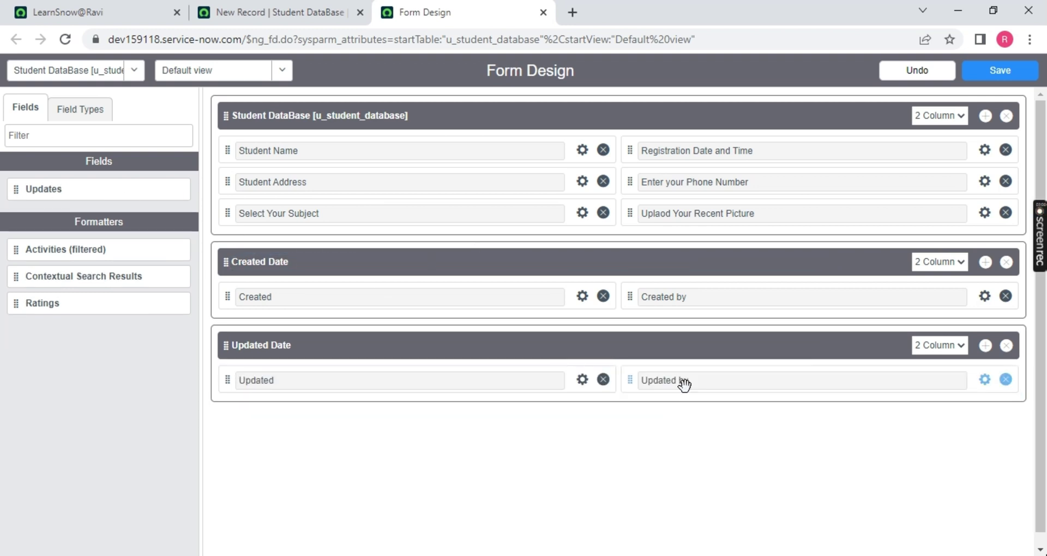
Step: Add an empty section titled Personal Information below Updated Date
click(986, 346)
click(303, 434)
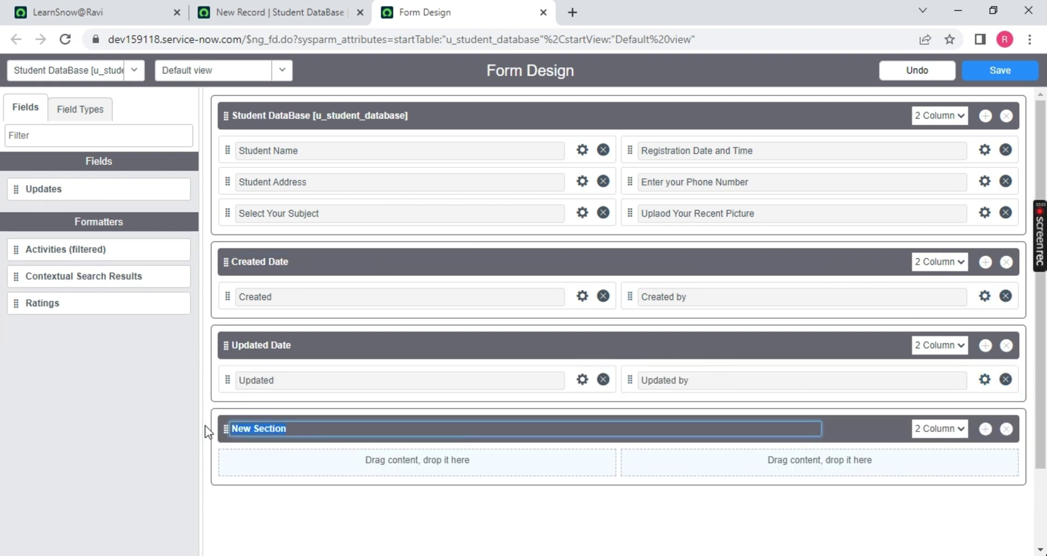
text(Personal Information)
click(318, 539)
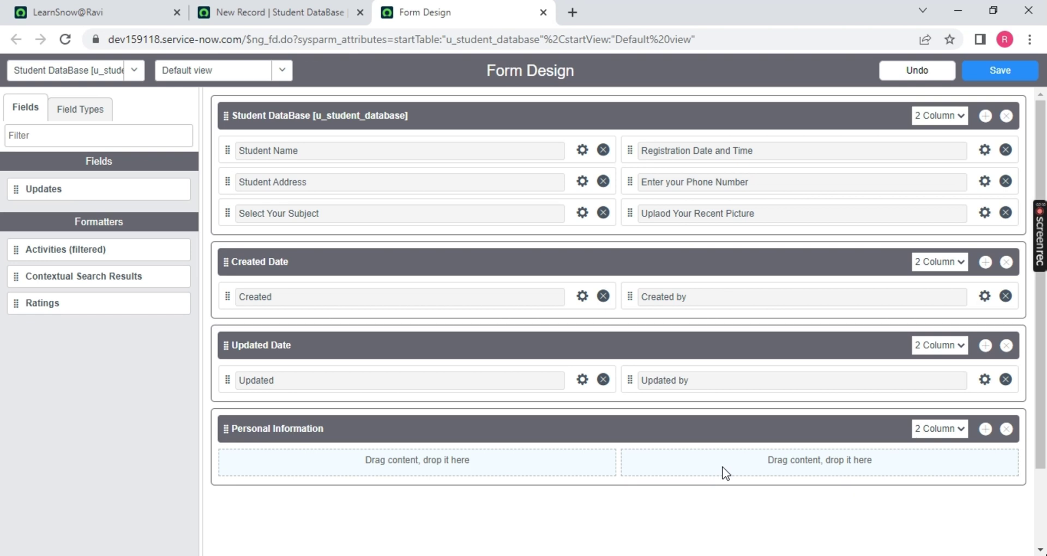
Step: Move the picture upload and phone number fields to Personal Information, and Select Your Subject beside Student Address
drag(628, 214, 235, 468)
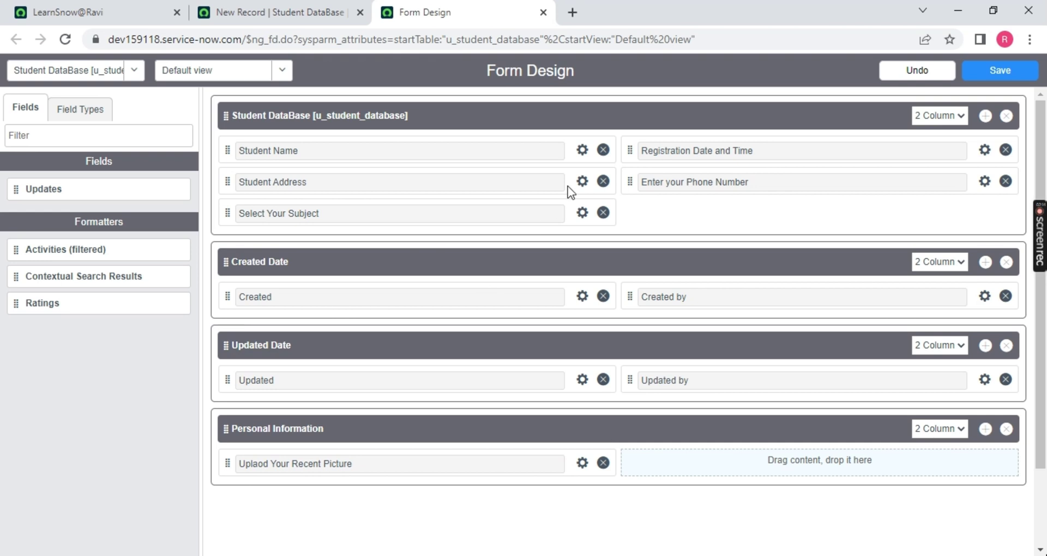
drag(629, 182, 643, 468)
drag(227, 214, 635, 176)
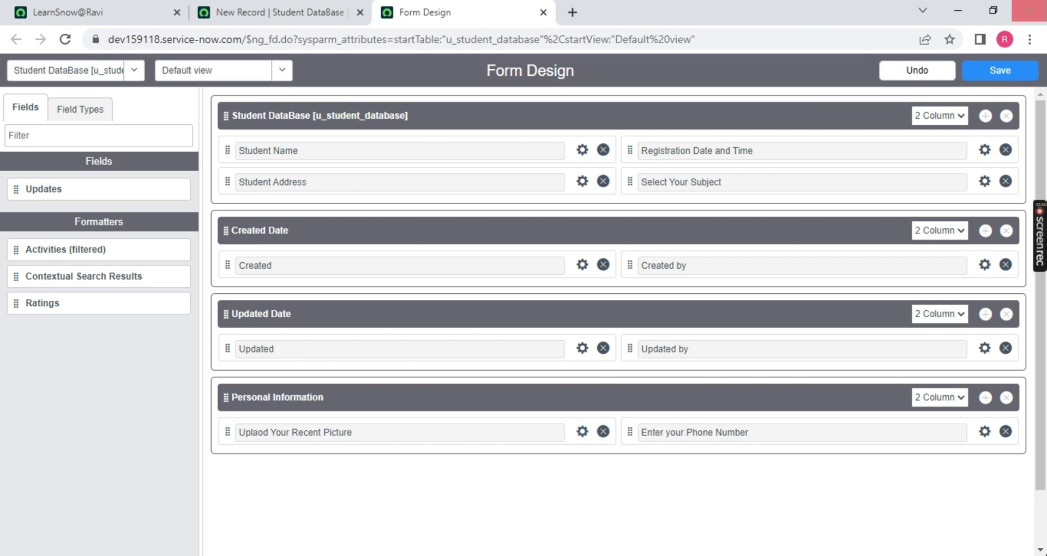
Step: Save the form layout and reload the new Student DataBase record form
click(1000, 71)
click(275, 12)
click(65, 39)
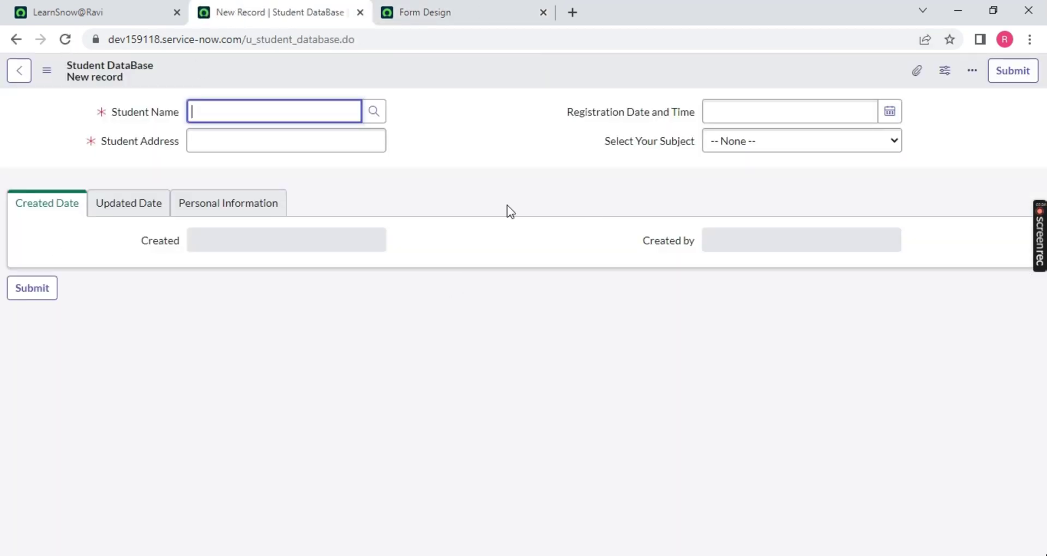
Step: Check the Updated Date and Personal Information tabs on the new record form
click(94, 112)
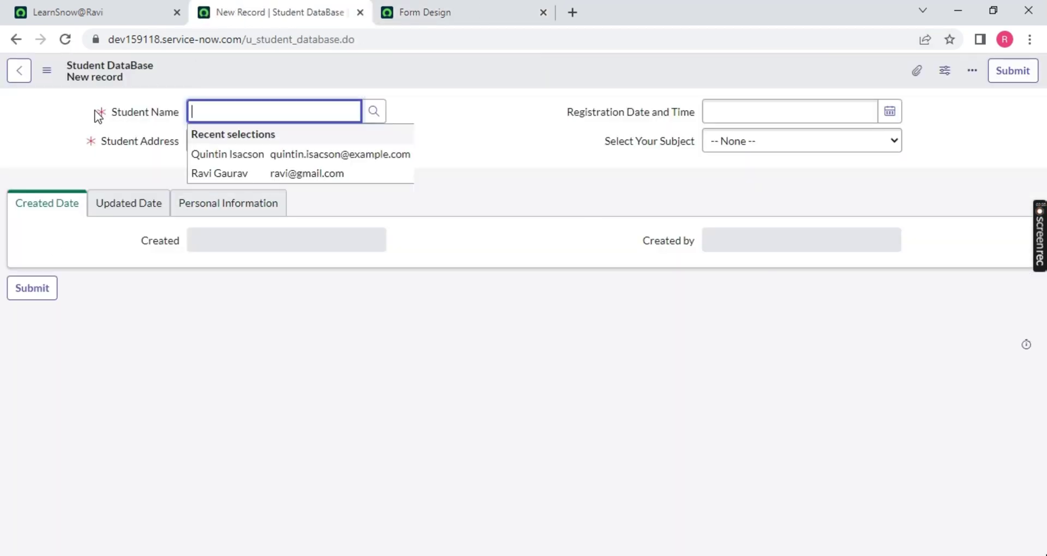
click(557, 130)
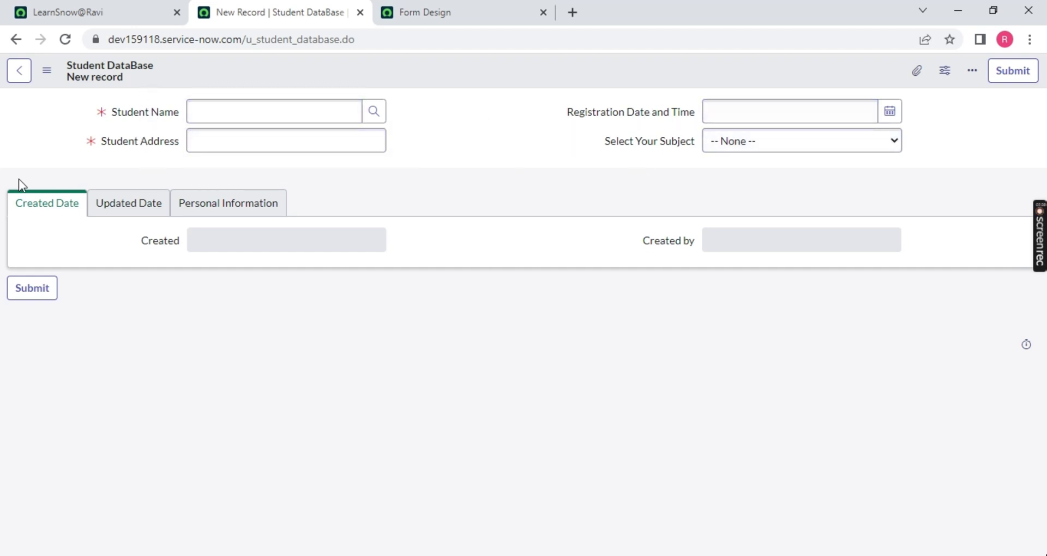
click(114, 205)
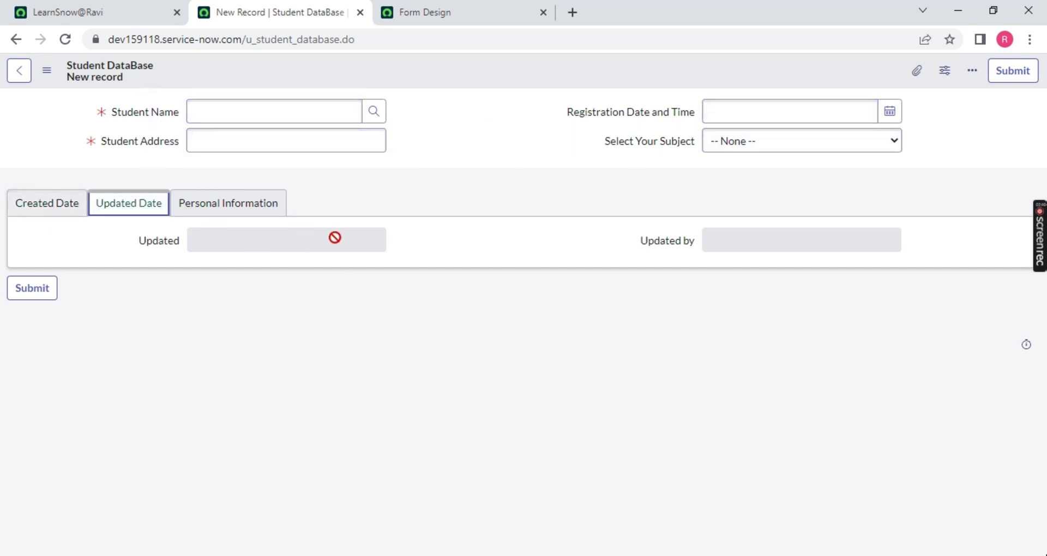
click(230, 210)
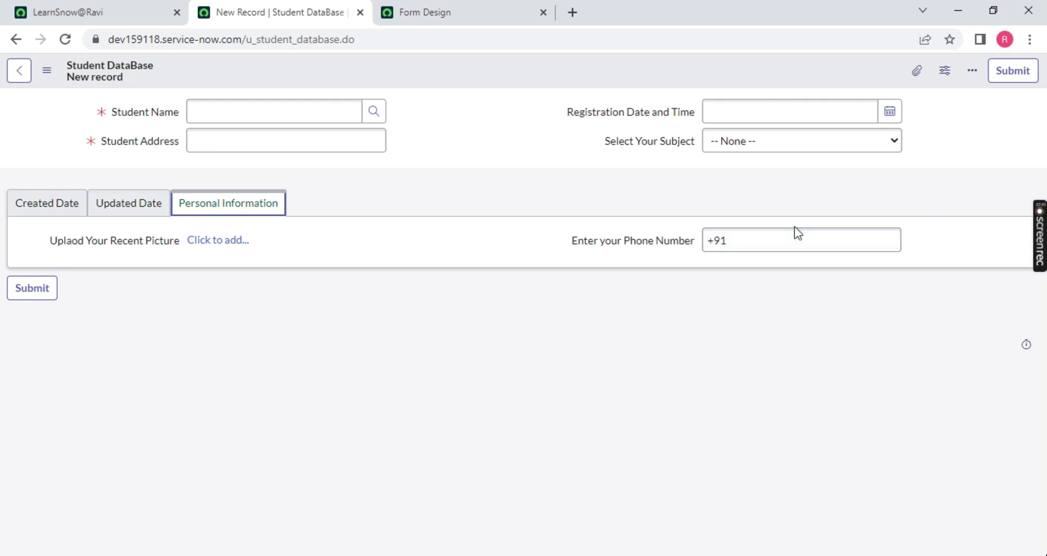
click(298, 110)
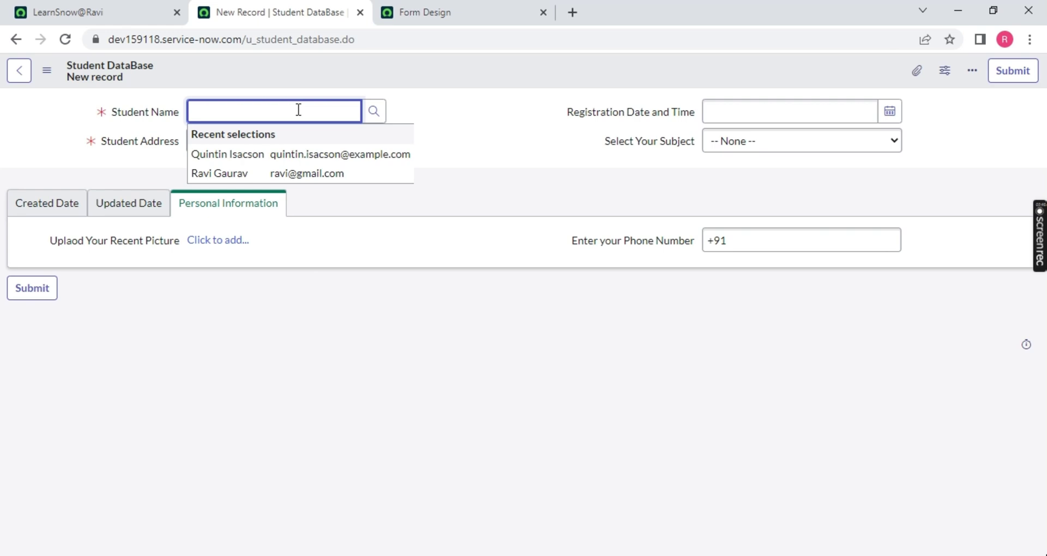
text(abel)
click(250, 157)
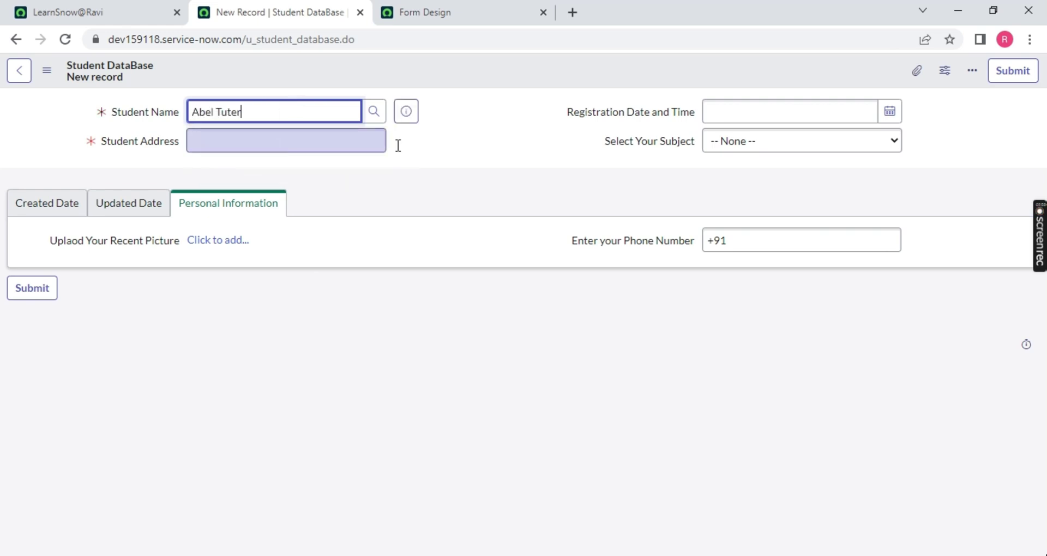
click(890, 111)
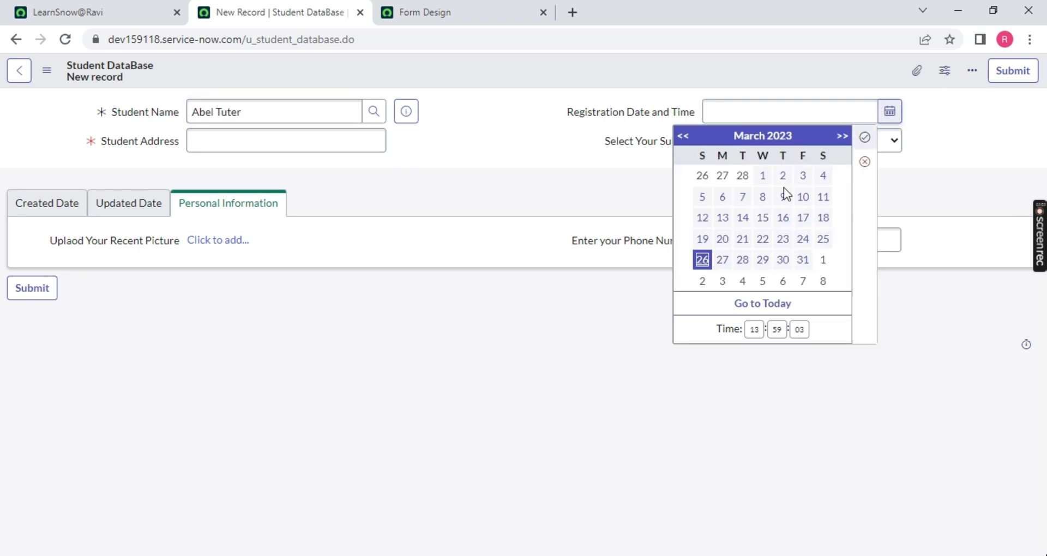
click(702, 197)
click(865, 138)
Step: Enter address USA, choose subject ServiceNow, and fill in the phone number after +91
click(286, 144)
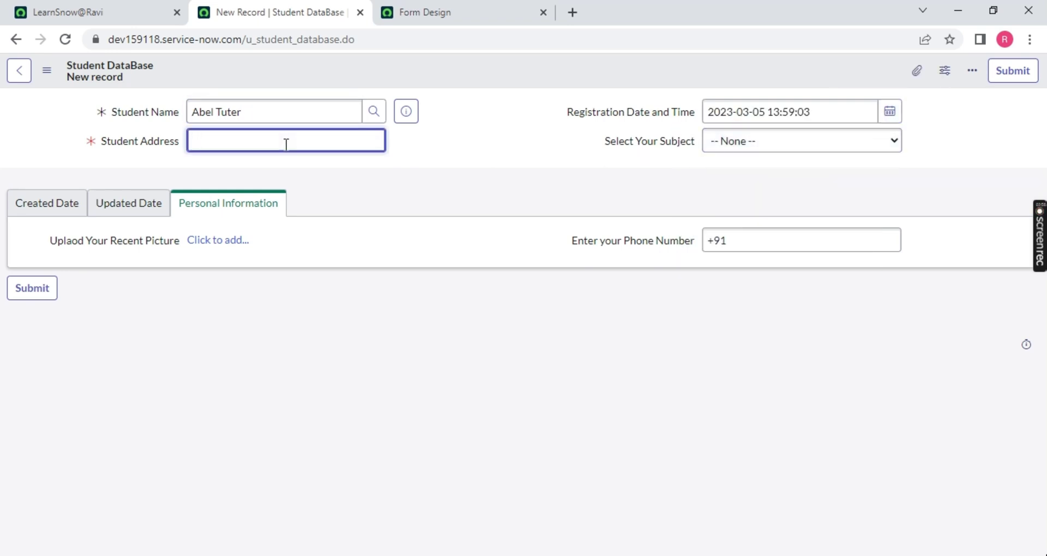
text(USA)
click(798, 148)
click(743, 171)
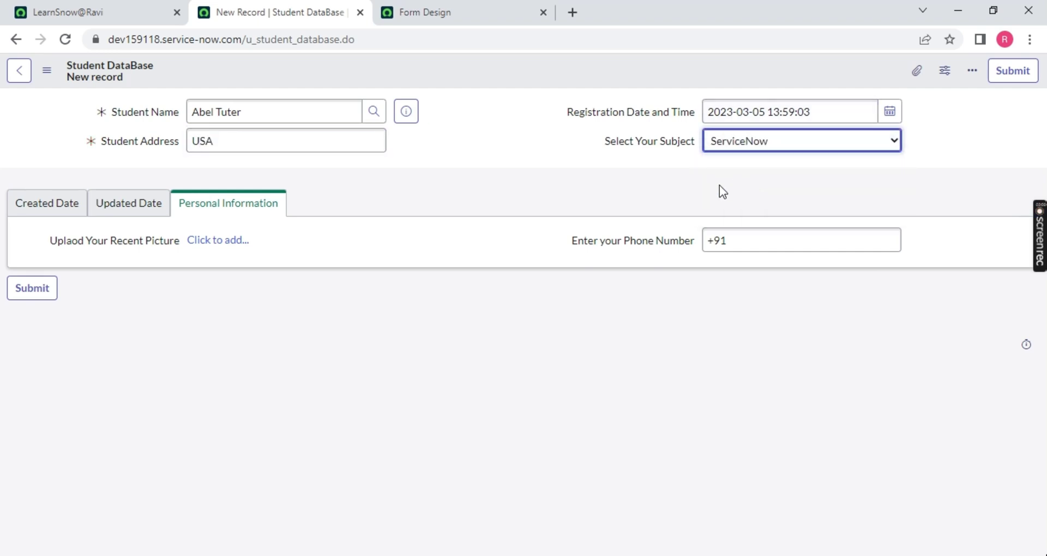
click(794, 241)
text(000000000)
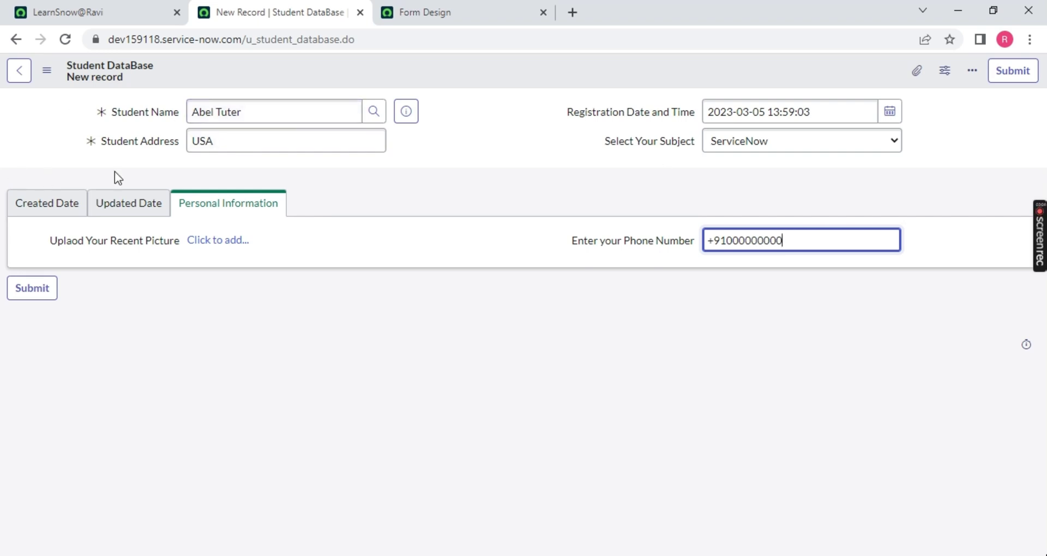
Step: Save the new student record from the header menu
right_click(454, 66)
click(496, 81)
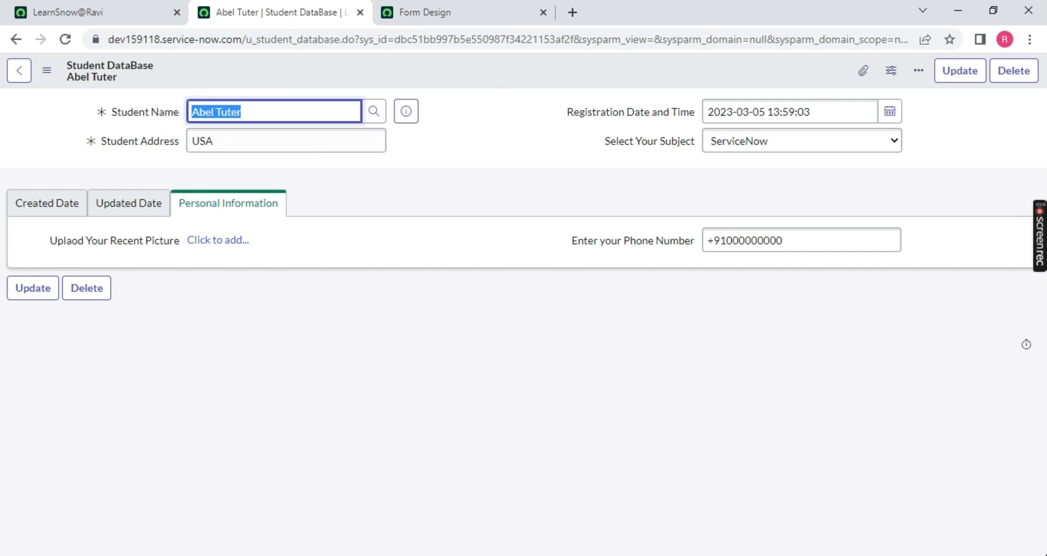
click(67, 12)
Step: Filter the navigator for 'studen' and open the Student DataBases list in a new tab
click(102, 116)
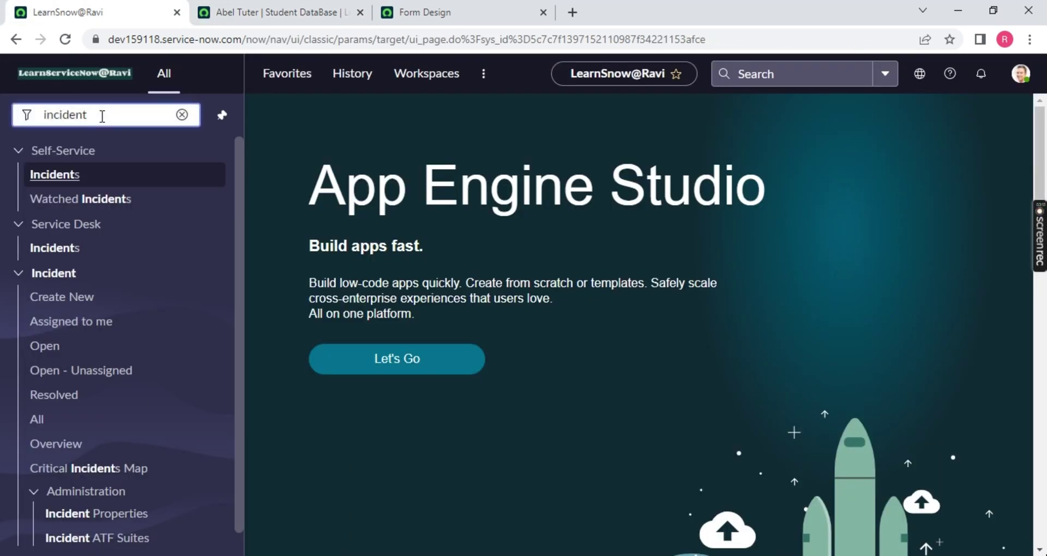
key(ctrl+s)
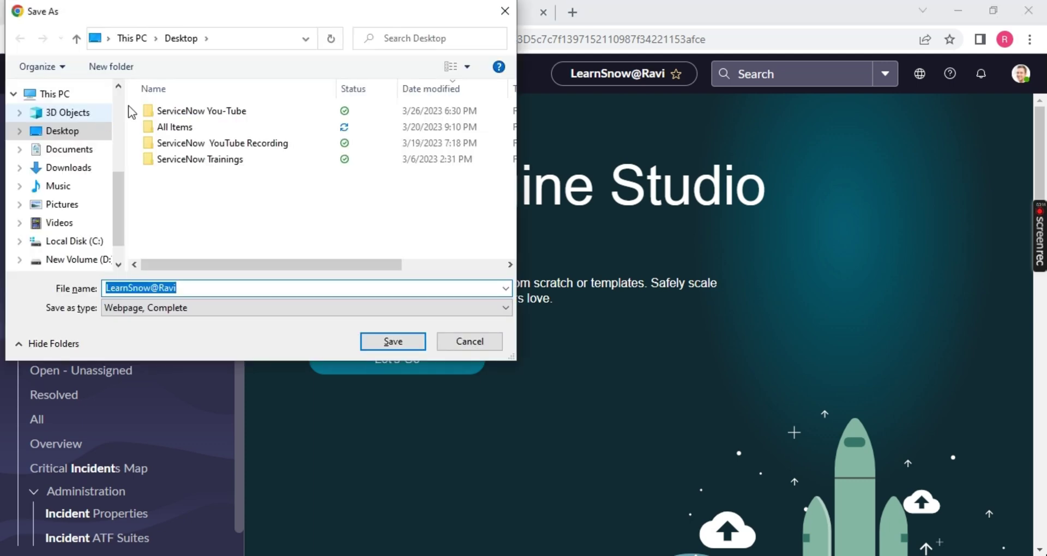
click(505, 11)
key(ctrl+a)
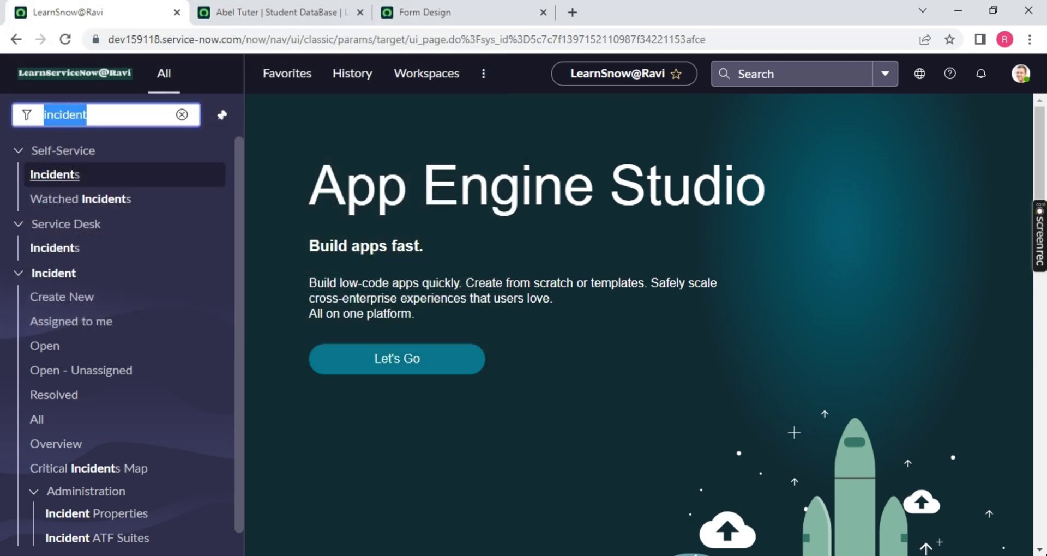
text(studen)
middle_click(51, 180)
key(ctrl+Tab)
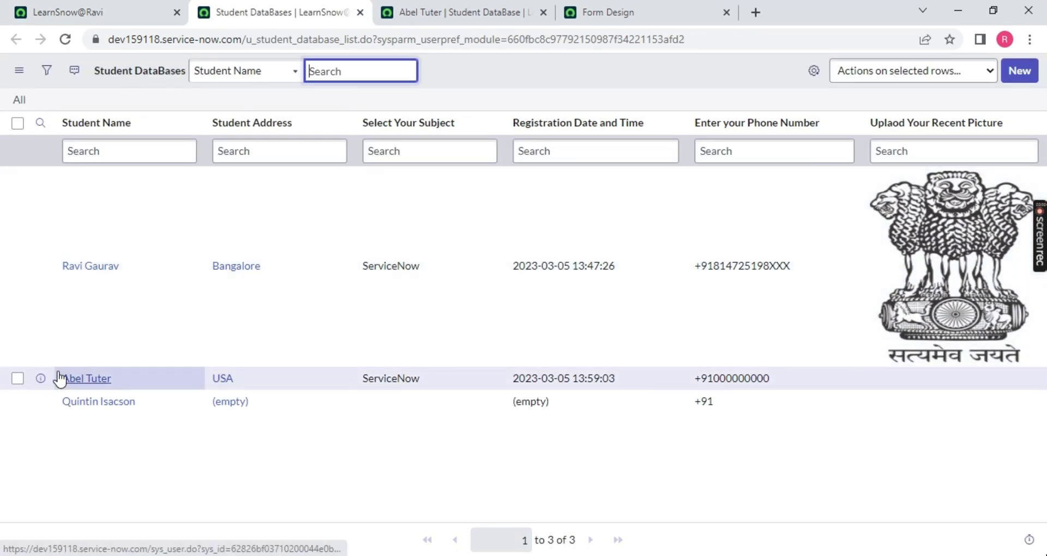
Step: Compare the new USA row in the list against the saved record's Created Date, Updated Date and Personal Information tabs
drag(60, 378, 872, 389)
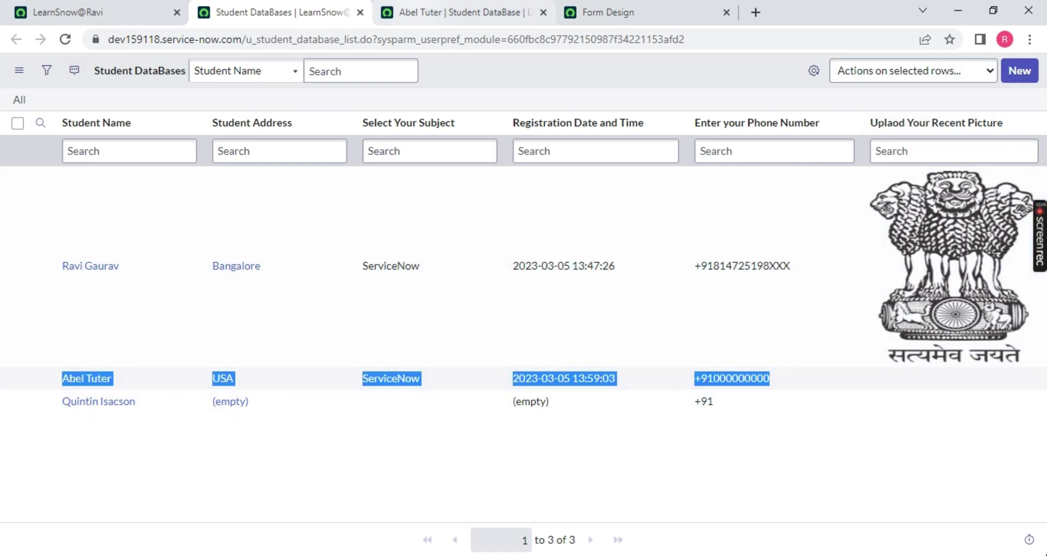
key(ctrl+Tab)
click(43, 211)
click(148, 206)
click(244, 202)
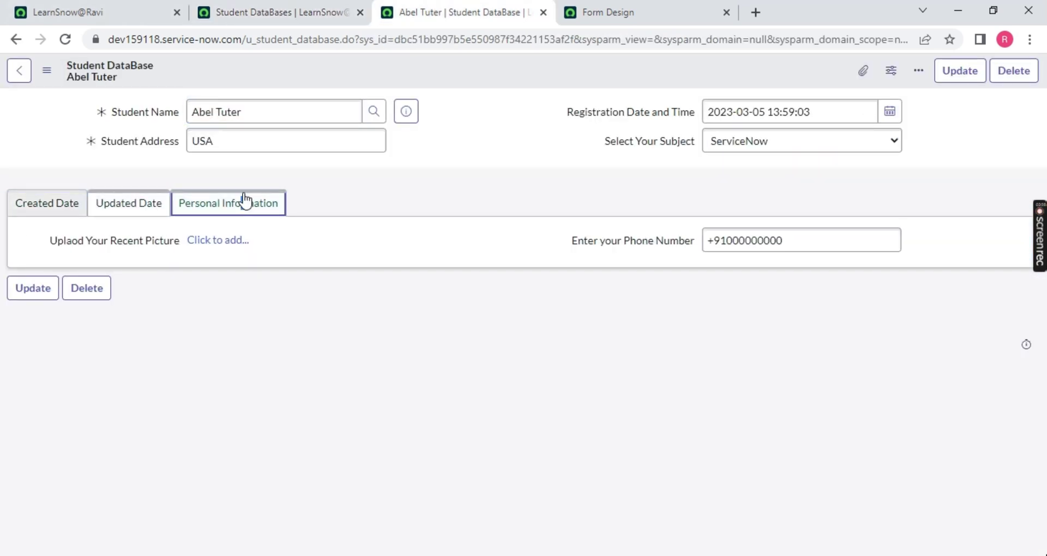
click(327, 12)
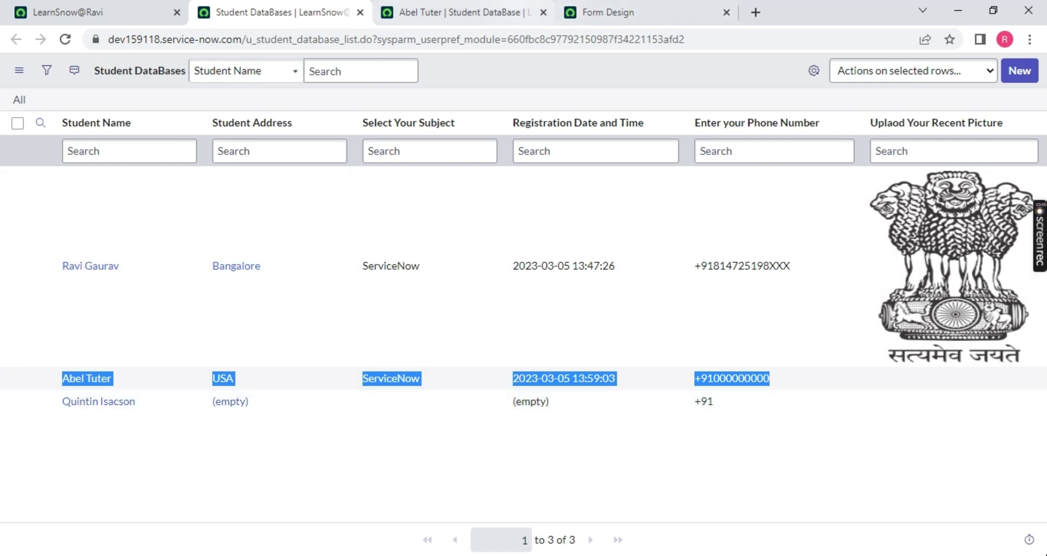
click(463, 12)
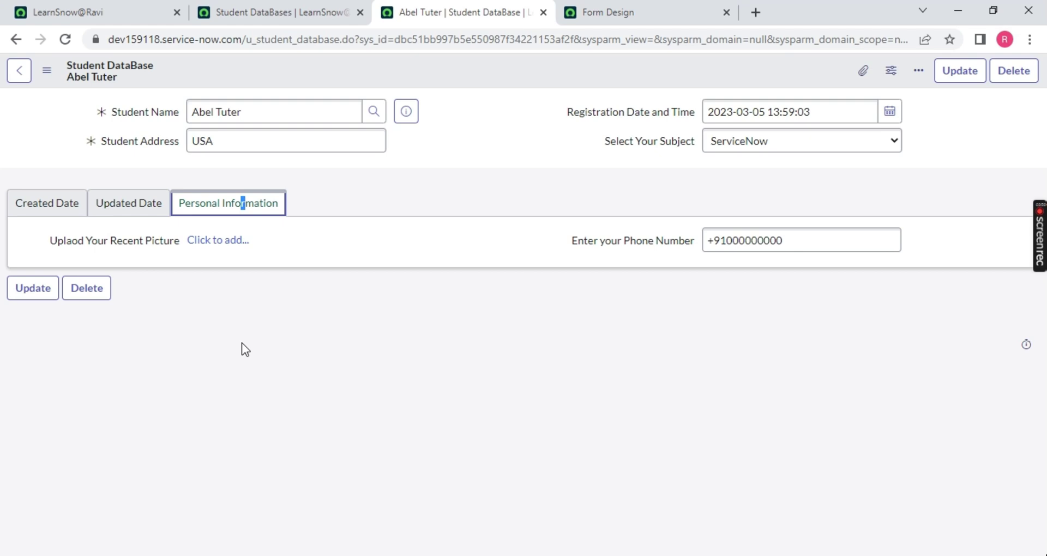